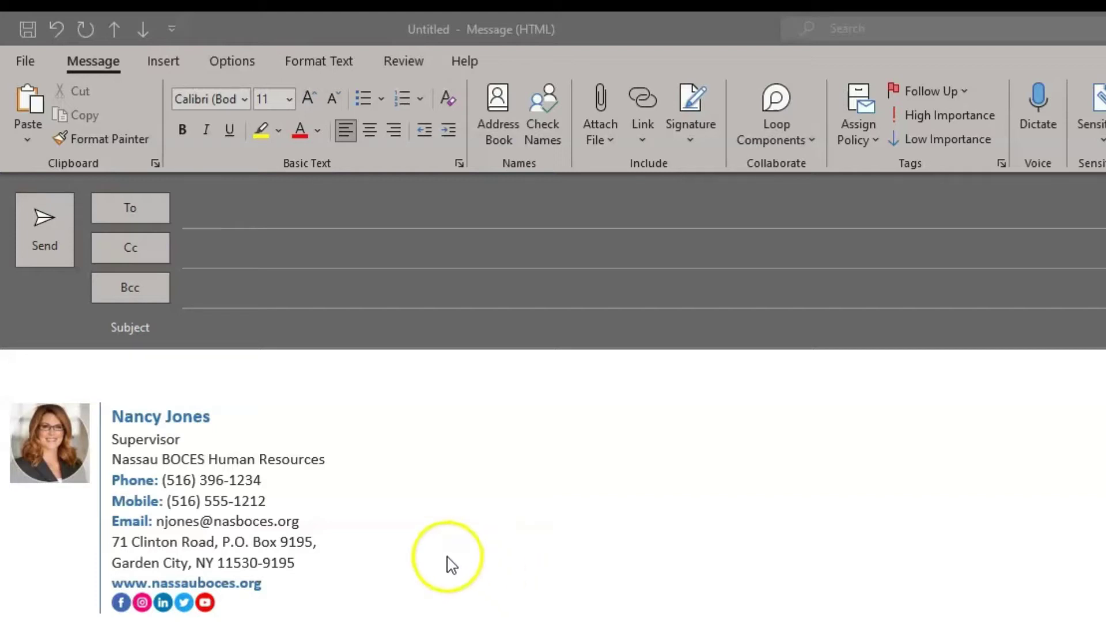
# Write 'Good morning,' then 'Would you be able to meet on Thursday @' in the body
pyautogui.click(80, 371)
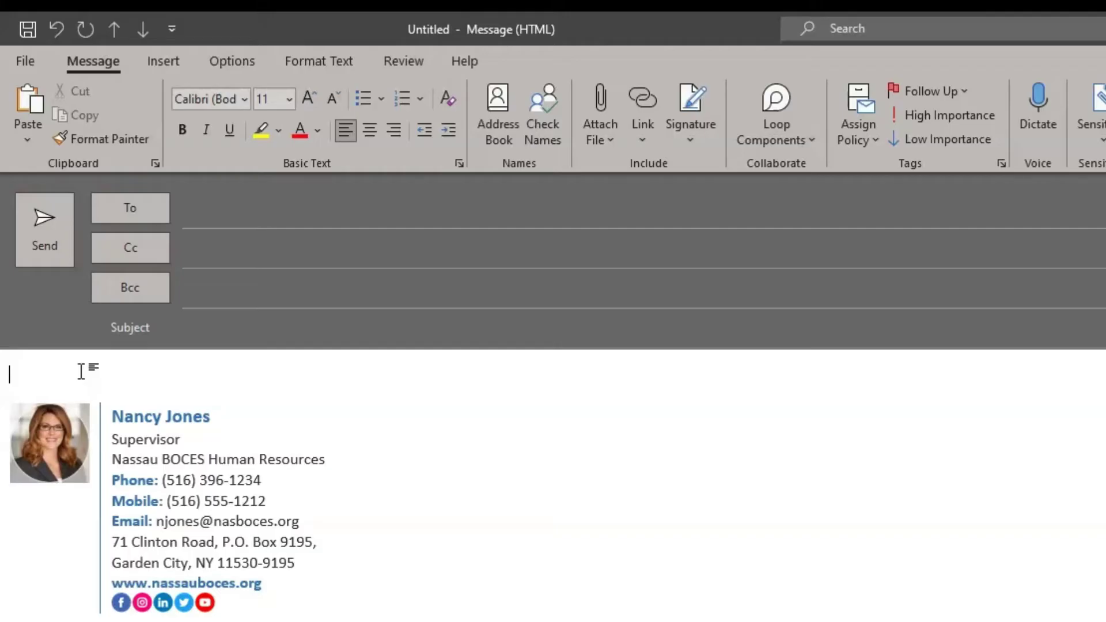
pyautogui.write('Good morning,')
pyautogui.press('Return')
pyautogui.press('Return')
pyautogui.write('Would you be able to mee')
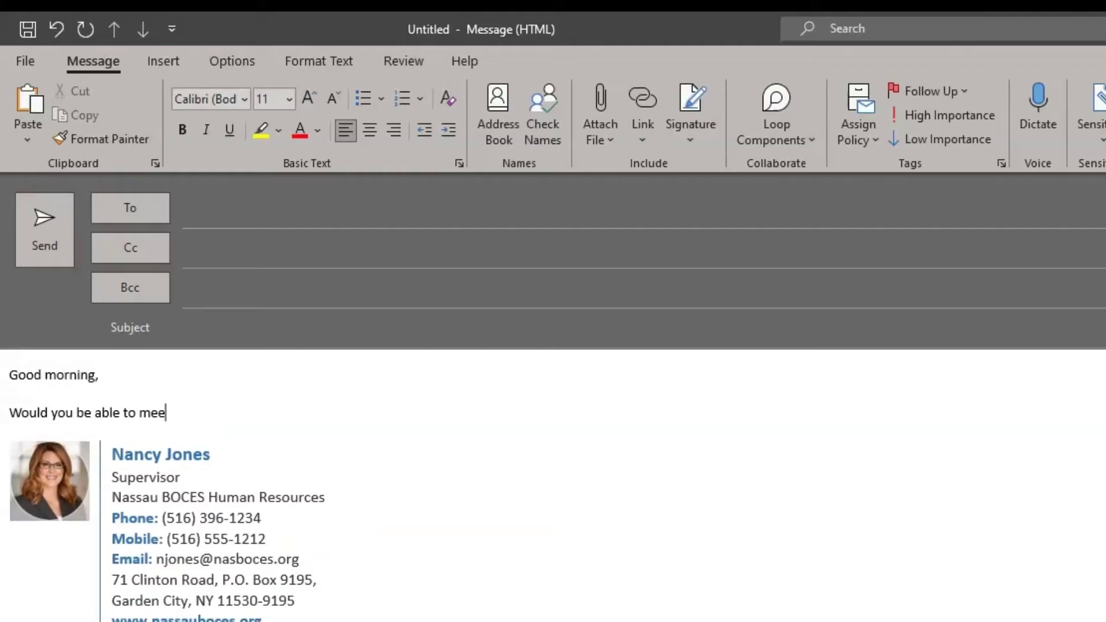
pyautogui.write('t on Thurs')
pyautogui.press('Return')
pyautogui.write('@')
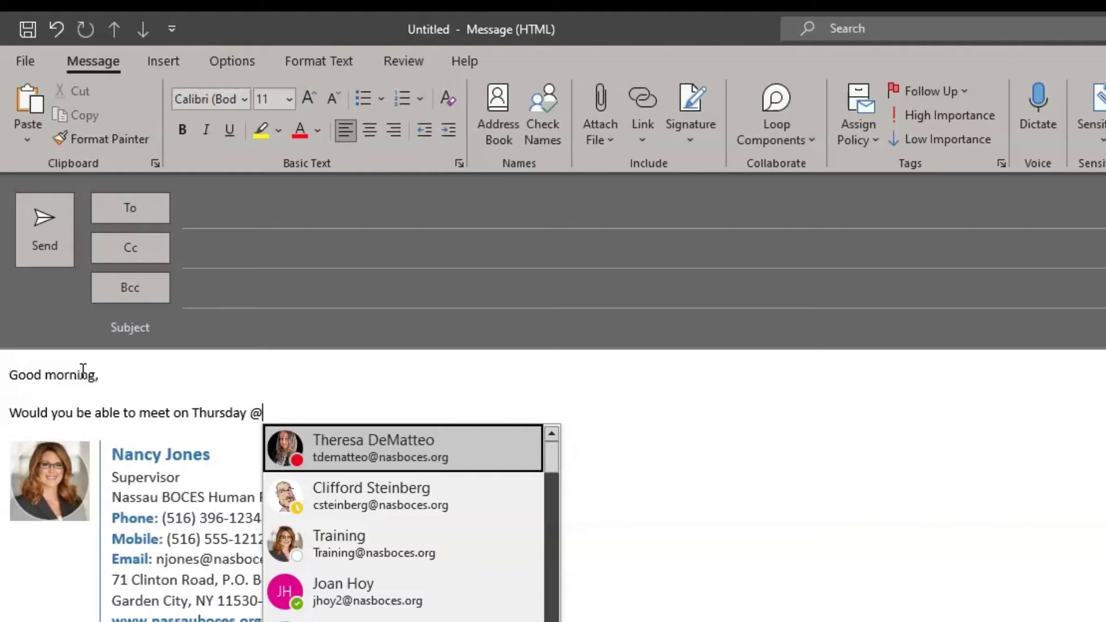
pyautogui.press('BackSpace')
pyautogui.write('@th')
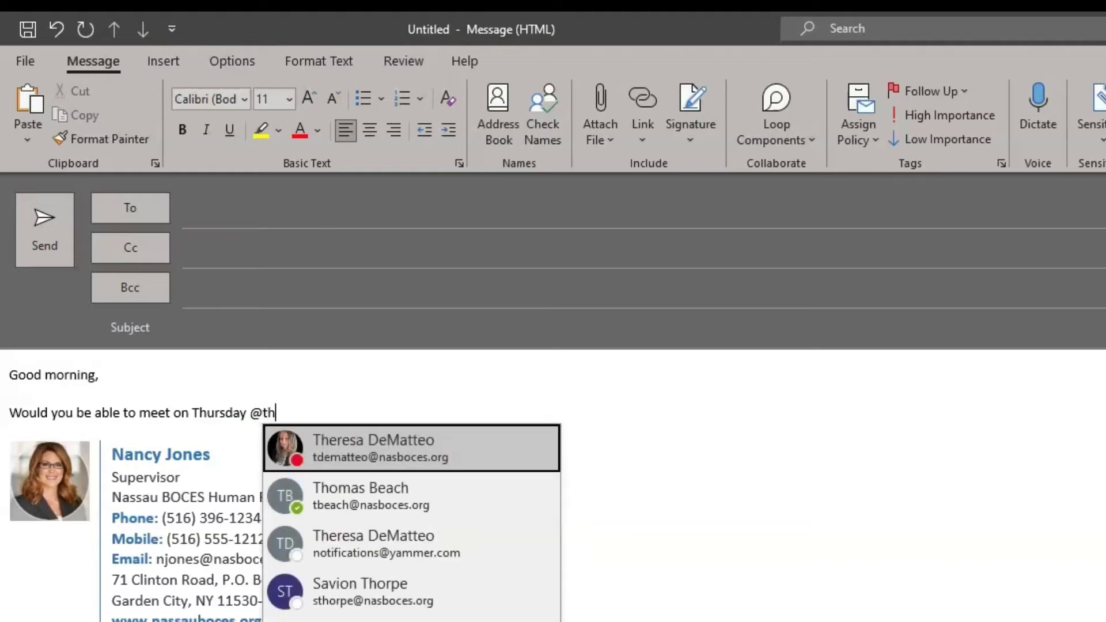
pyautogui.click(349, 443)
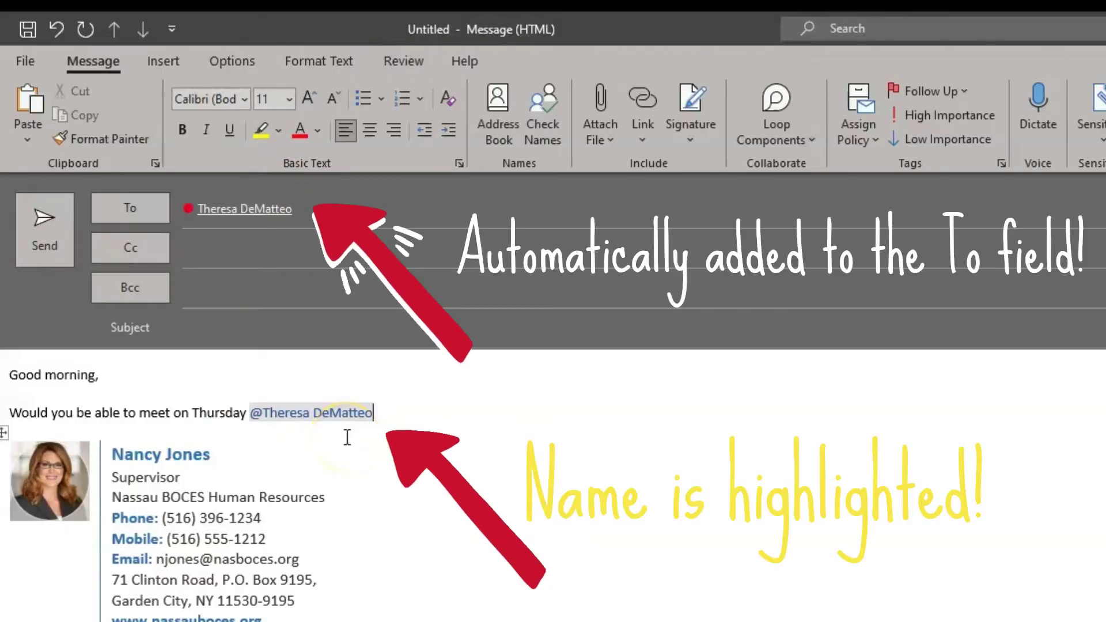
pyautogui.click(341, 443)
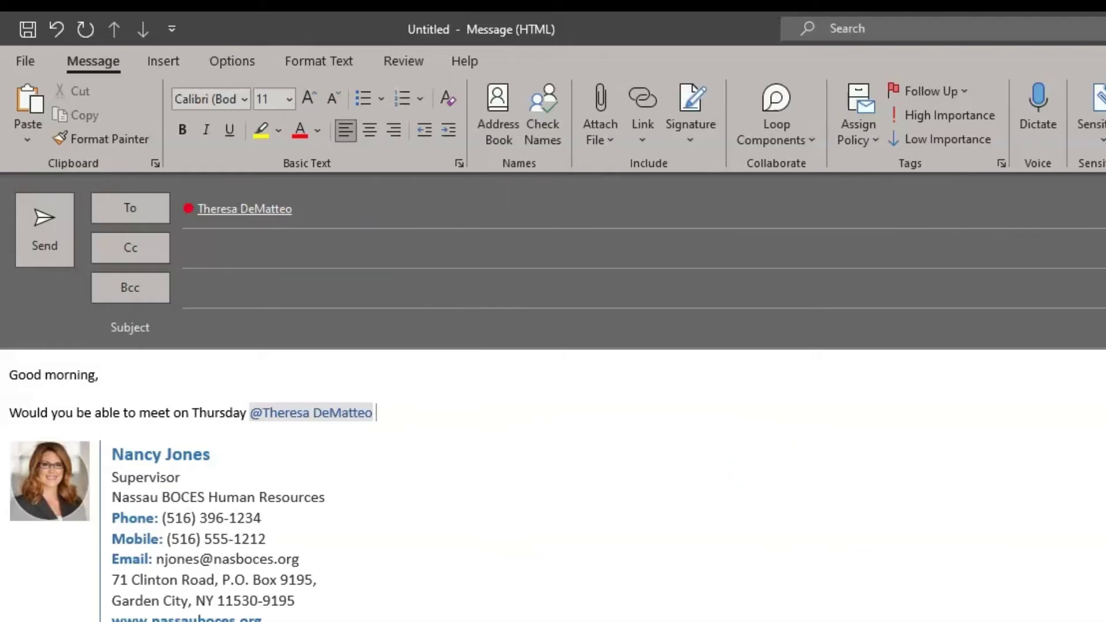
pyautogui.press('BackSpace')
pyautogui.press('BackSpace')
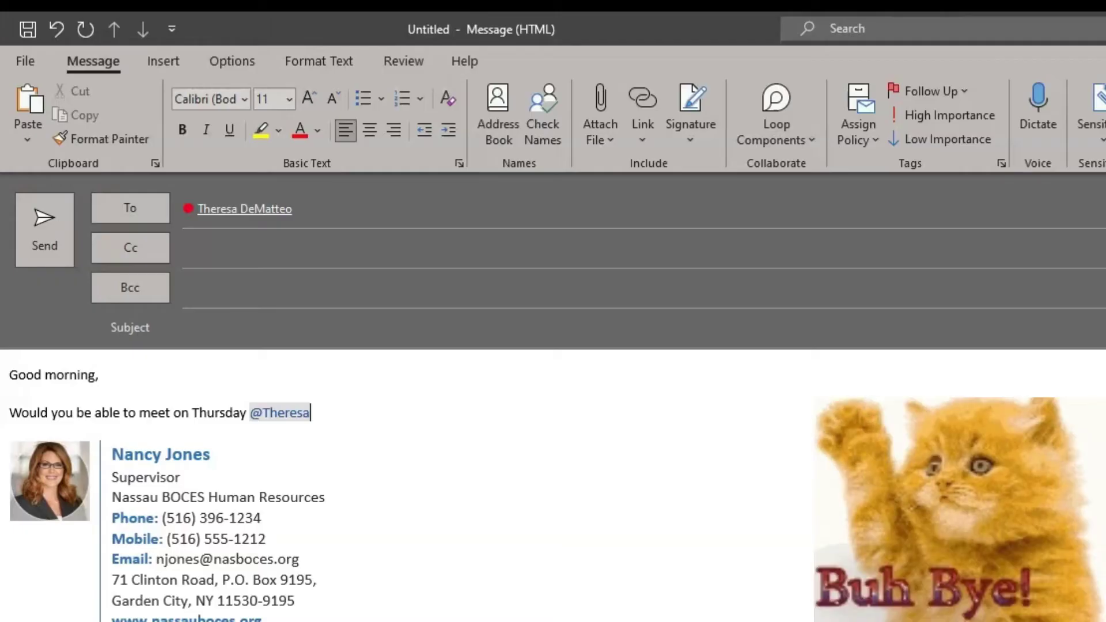
pyautogui.write('?')
pyautogui.press('Return')
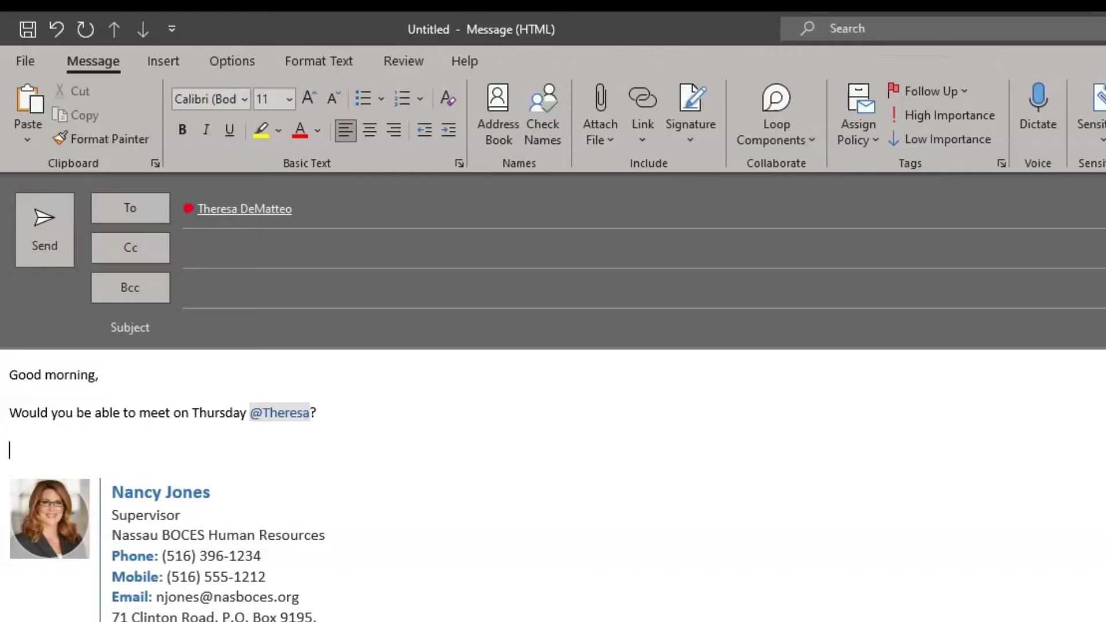
pyautogui.write('I believe @')
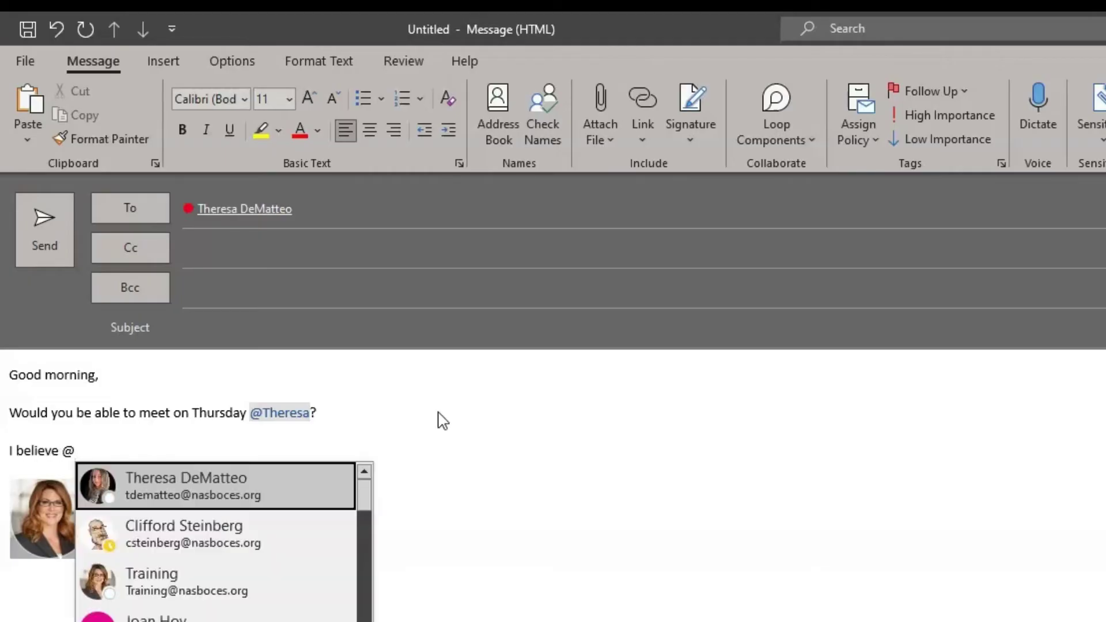
pyautogui.press('Down')
pyautogui.press('Return')
pyautogui.write('said he was available. Let us know, thanks!')
pyautogui.hotkey('shift', 'Tab')
pyautogui.write('Can we')
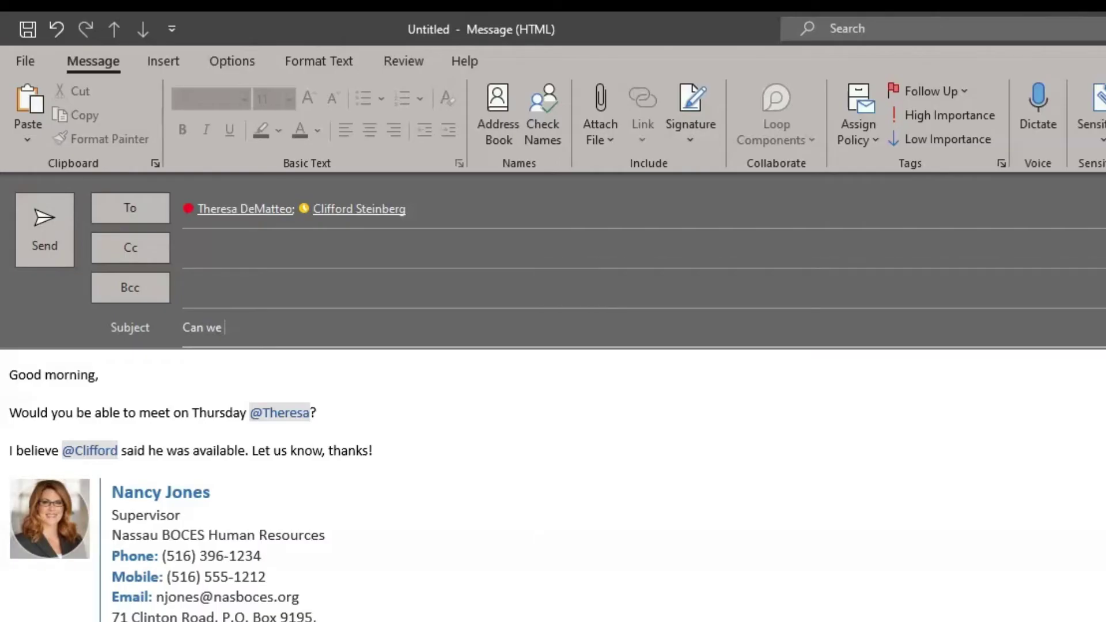
pyautogui.write('meet Thursday for a p')
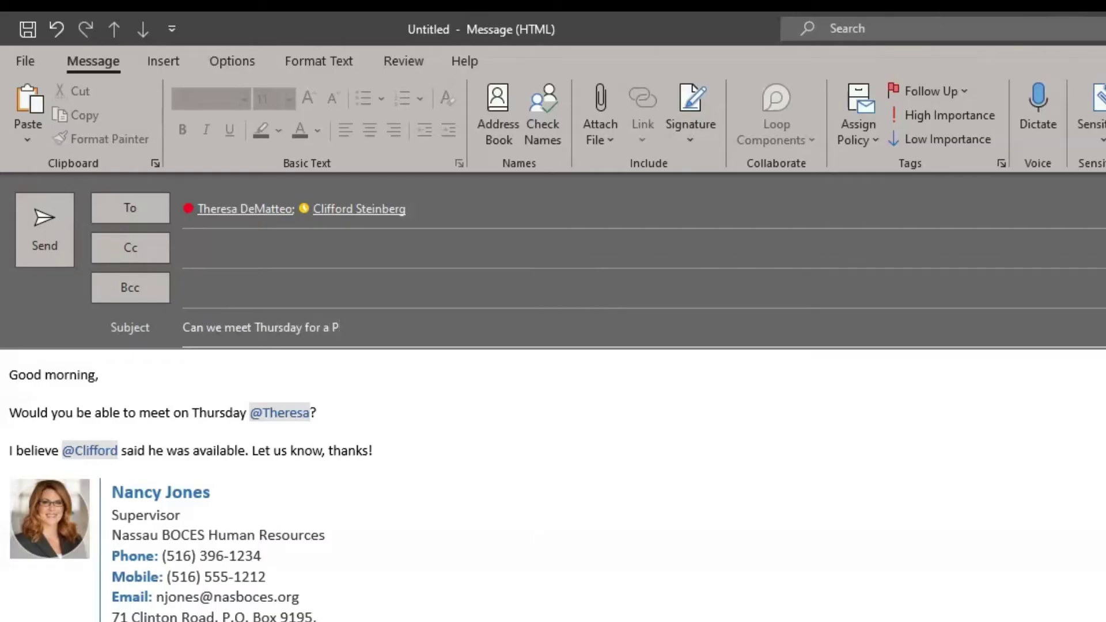
pyautogui.write('roject update?')
pyautogui.click(38, 233)
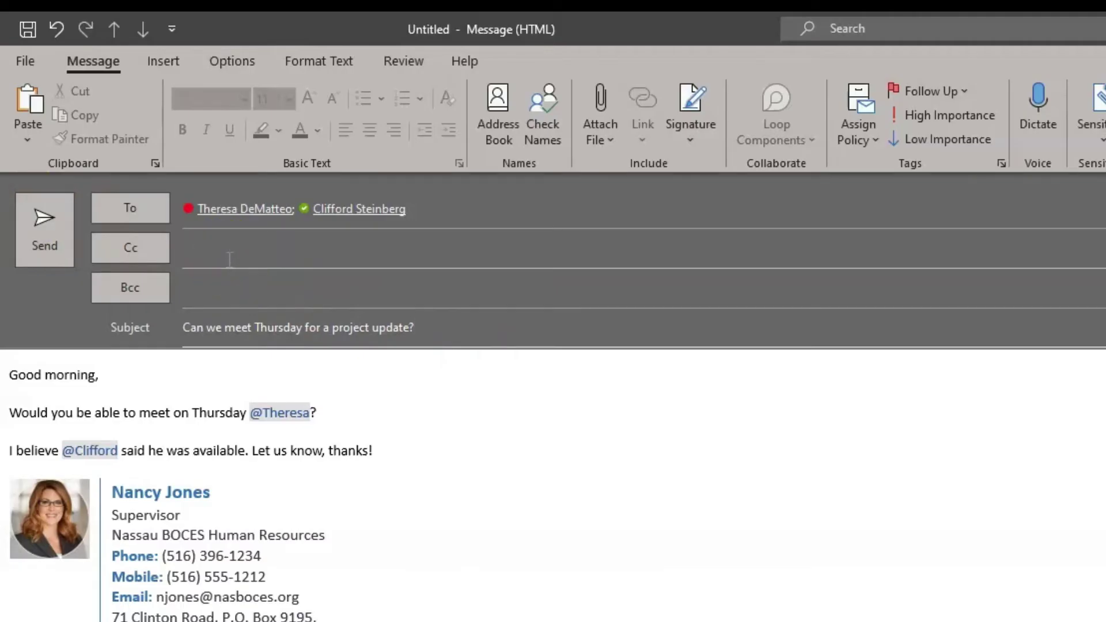
# Send the email and filter the message list to Mentioned Mail
pyautogui.click(45, 235)
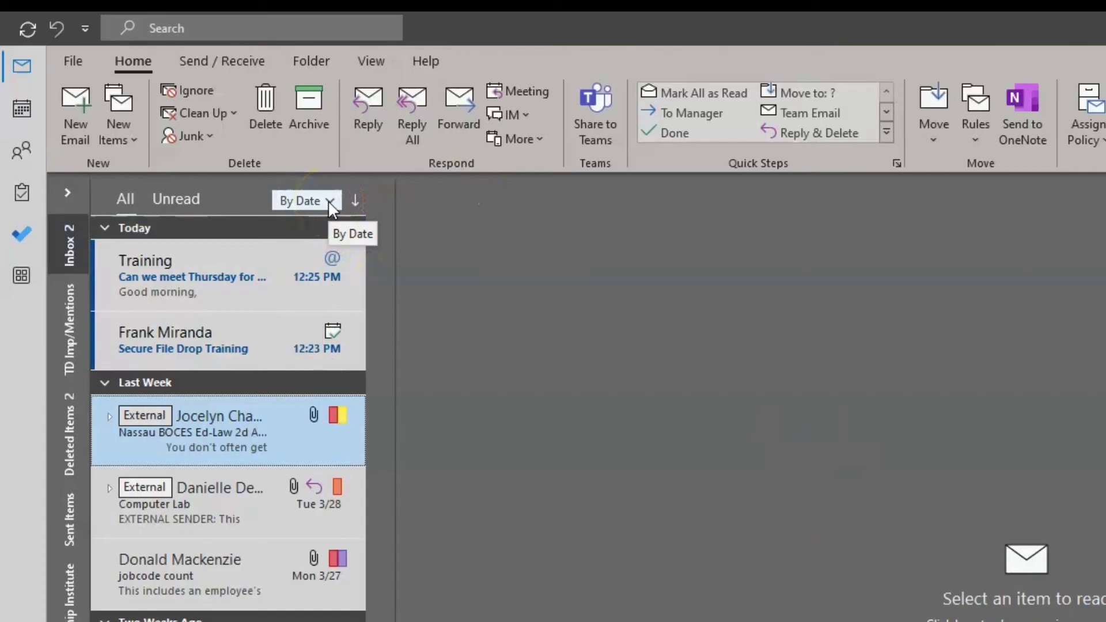
pyautogui.click(329, 202)
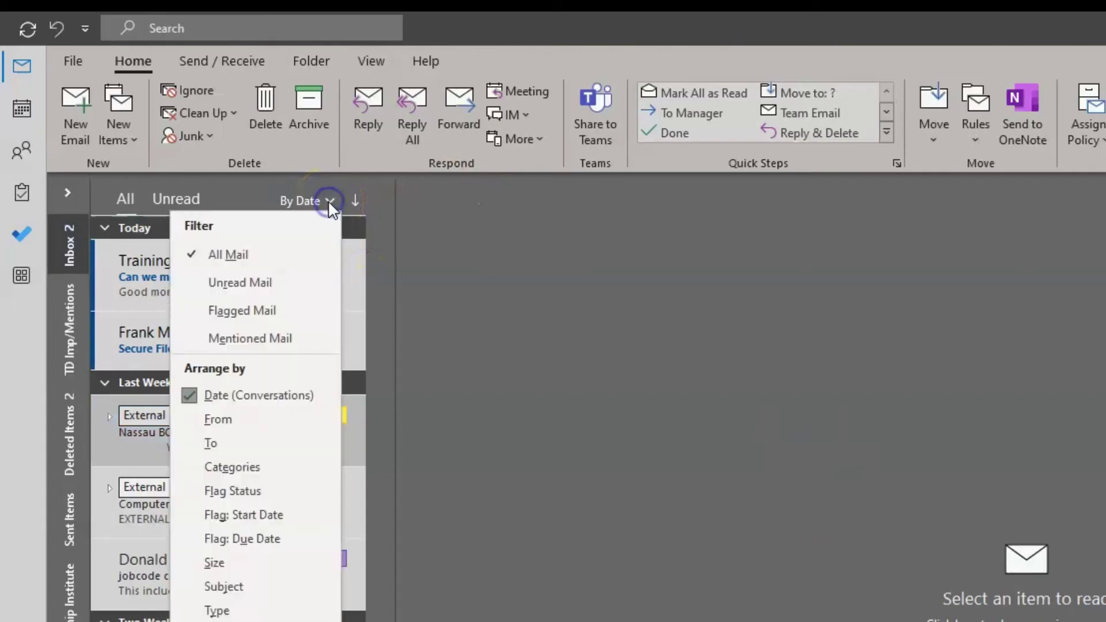
pyautogui.click(260, 342)
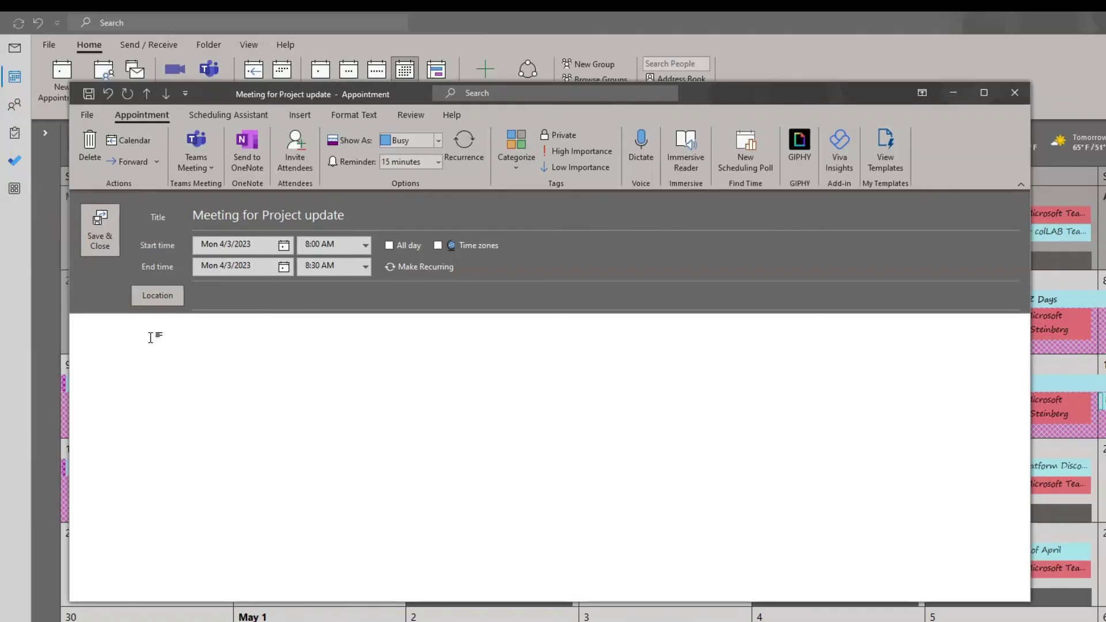
pyautogui.write('@tr')
pyautogui.click(148, 355)
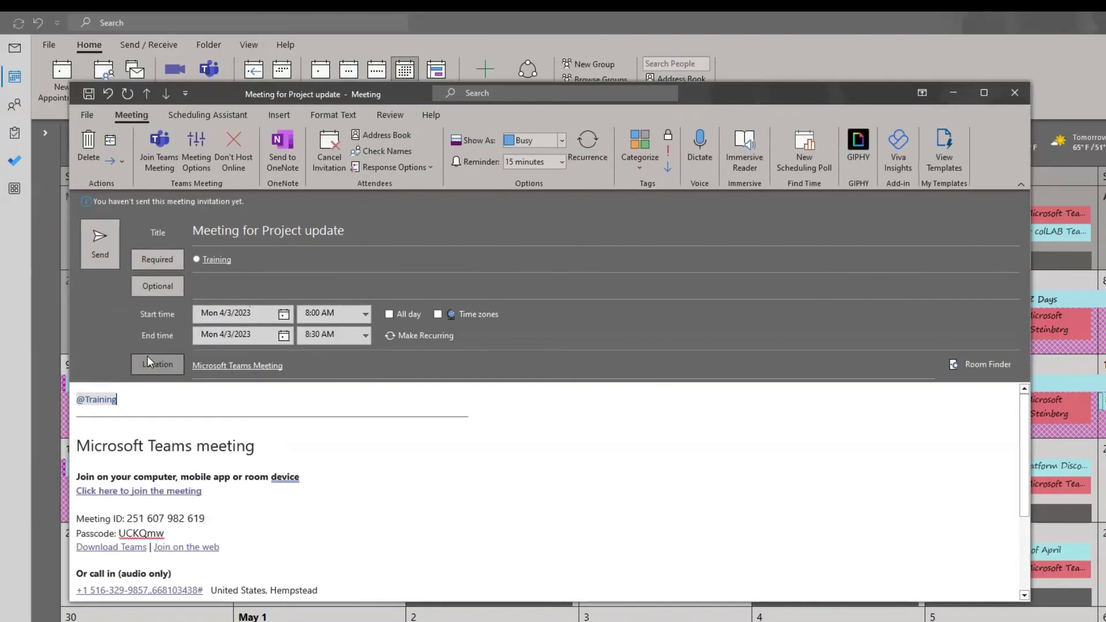
pyautogui.write('can you prepare the m')
pyautogui.write('eeting materials for Thursday?')
pyautogui.click(370, 427)
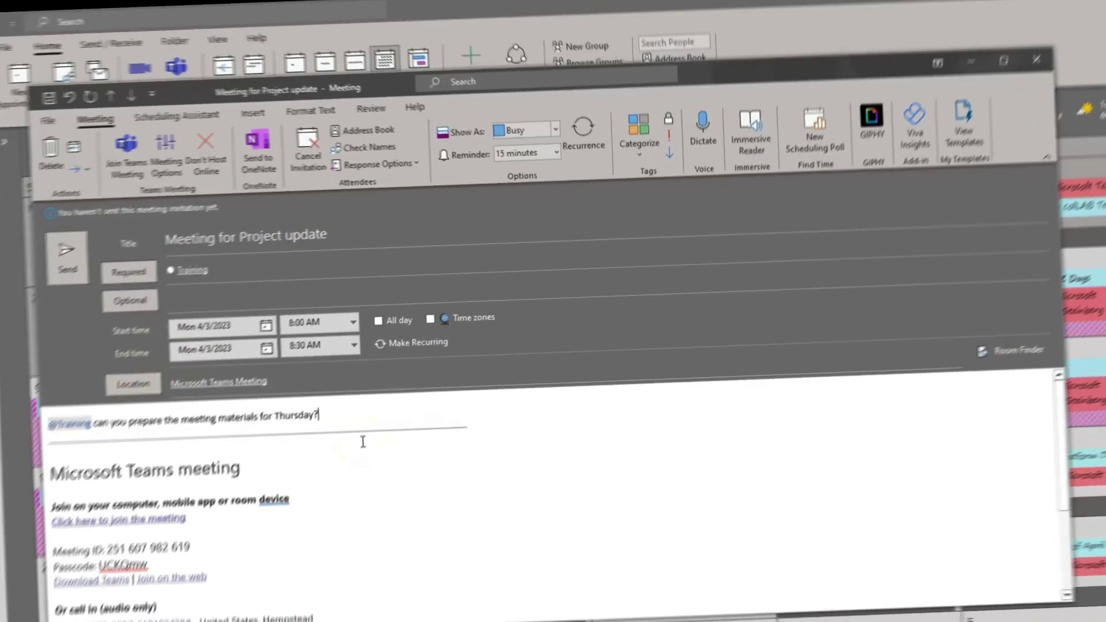